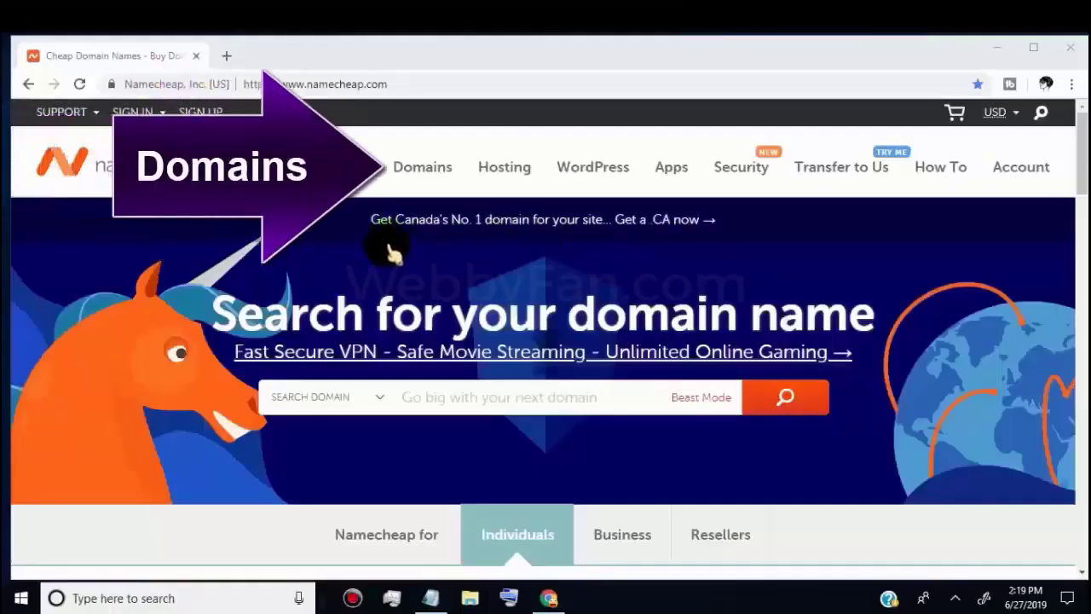
Open the domain services list from the Namecheap home page
click(426, 174)
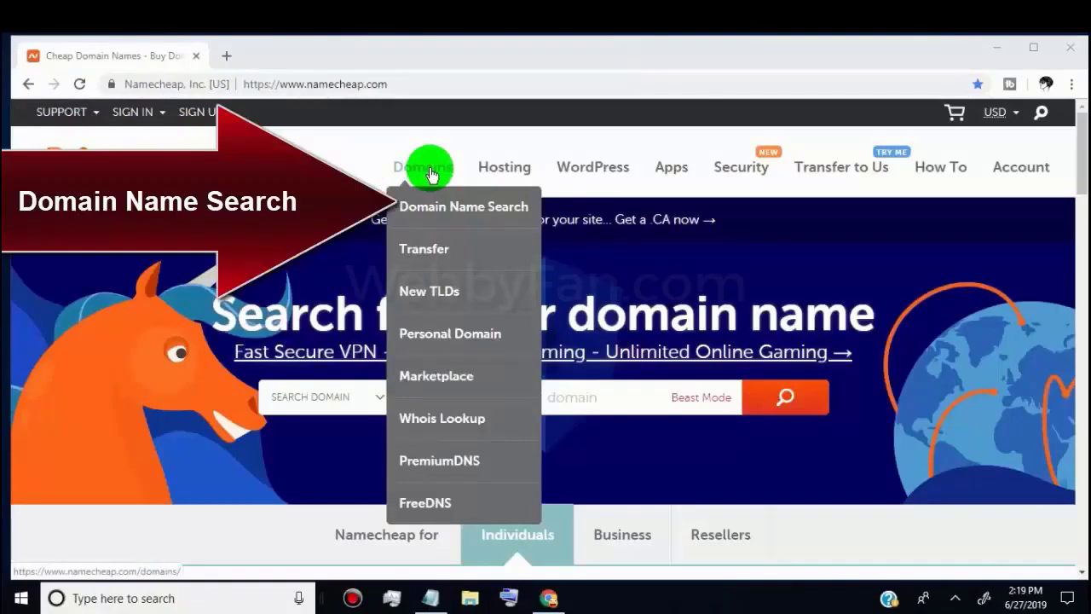
Go to the Domain Name Search page and scroll through its availability guidance
click(458, 217)
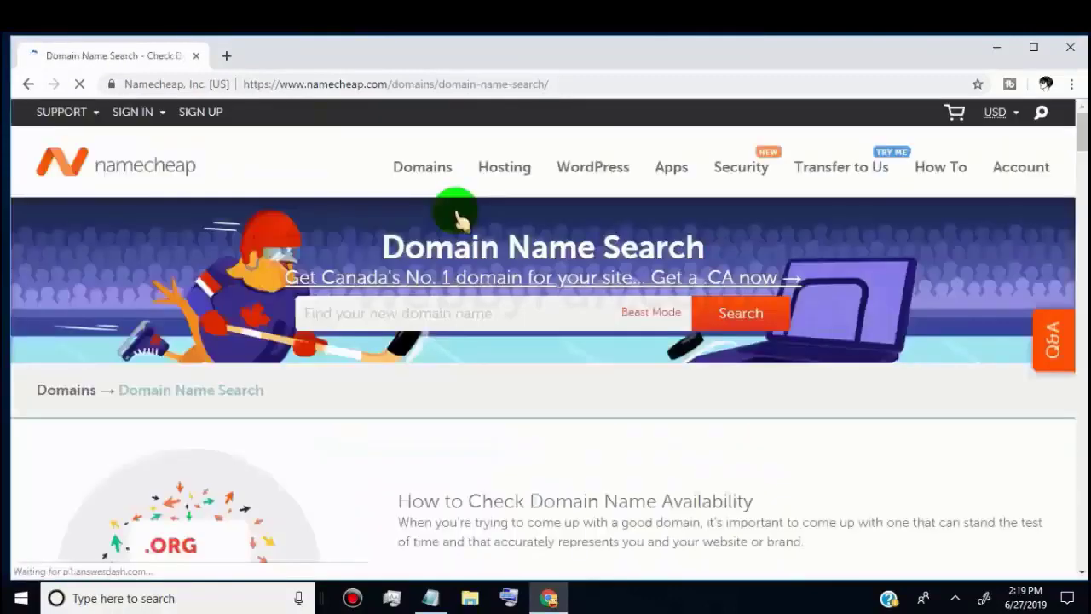
scroll(309, 388, down, 2)
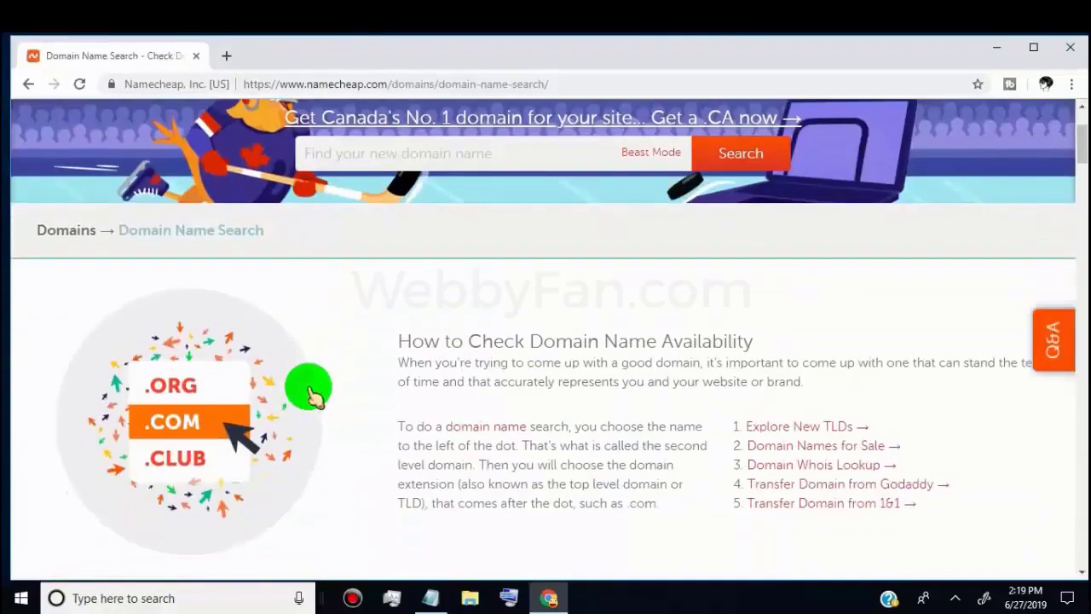
scroll(347, 345, down, 4)
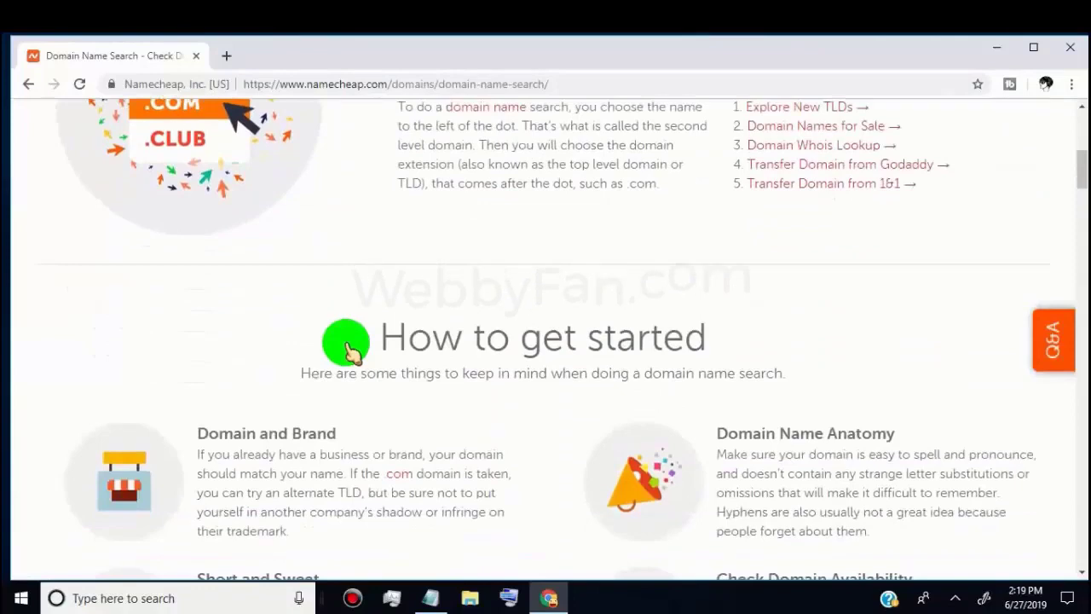
scroll(346, 345, down, 5)
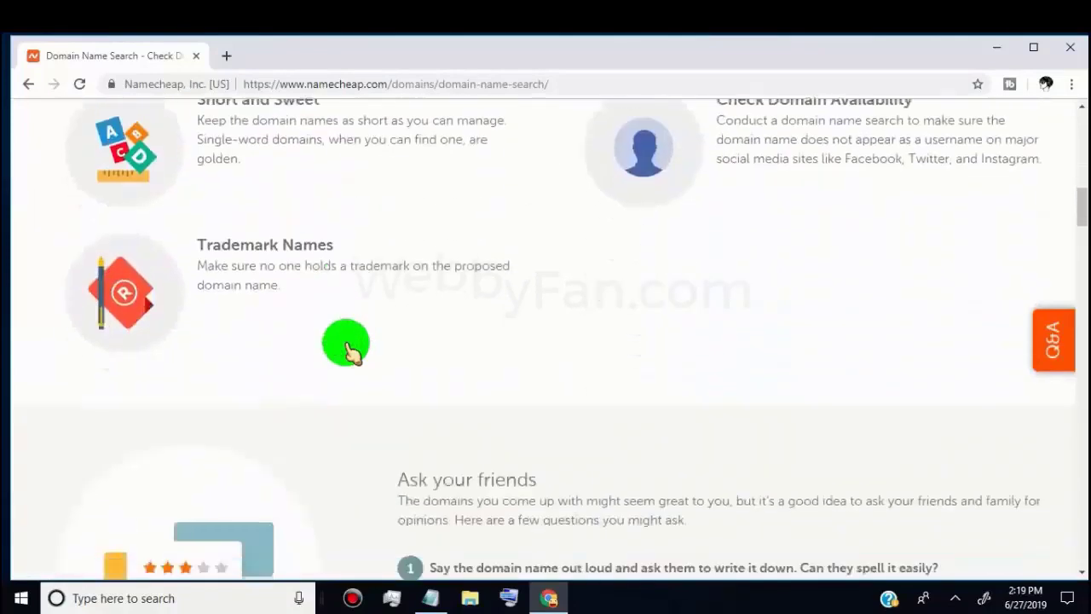
scroll(346, 344, down, 8)
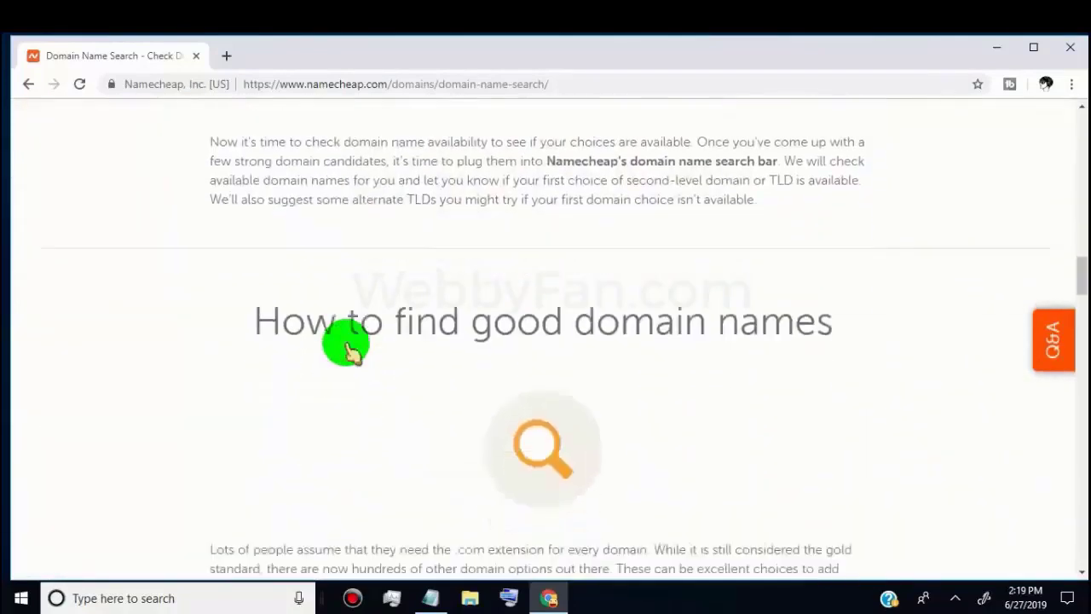
scroll(346, 344, down, 15)
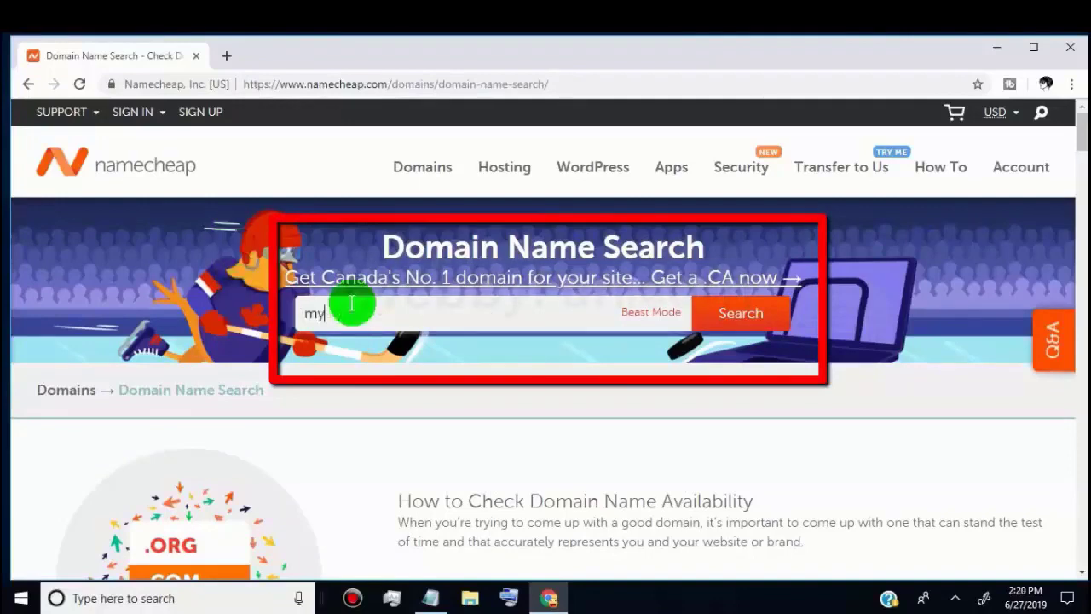
Search for mywebbyfan, add mywebbyfan.com to the cart, and view the $9.06 cart
text(fan)
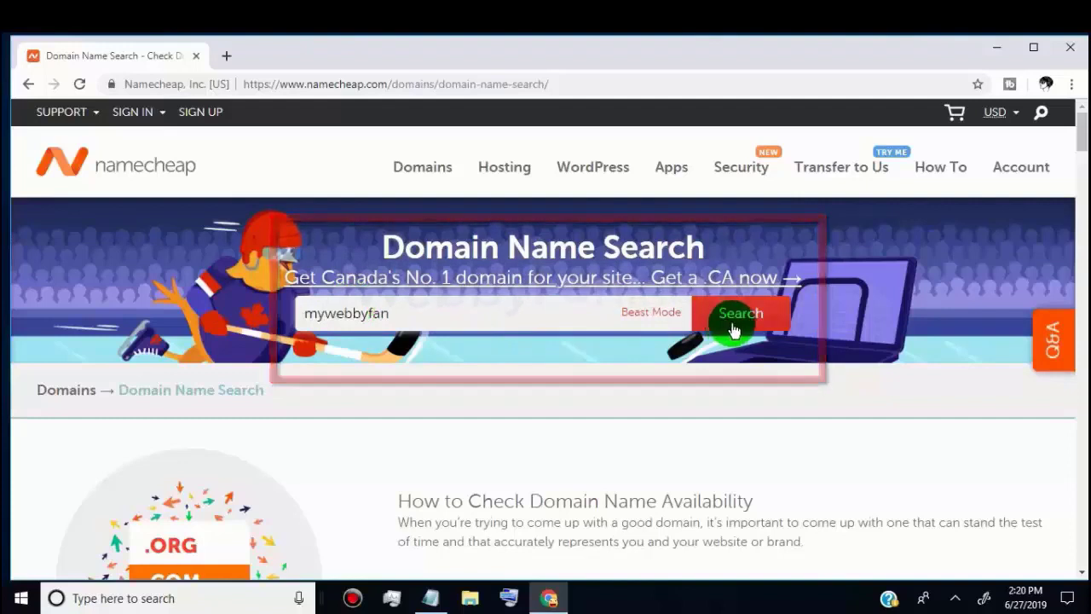
click(735, 323)
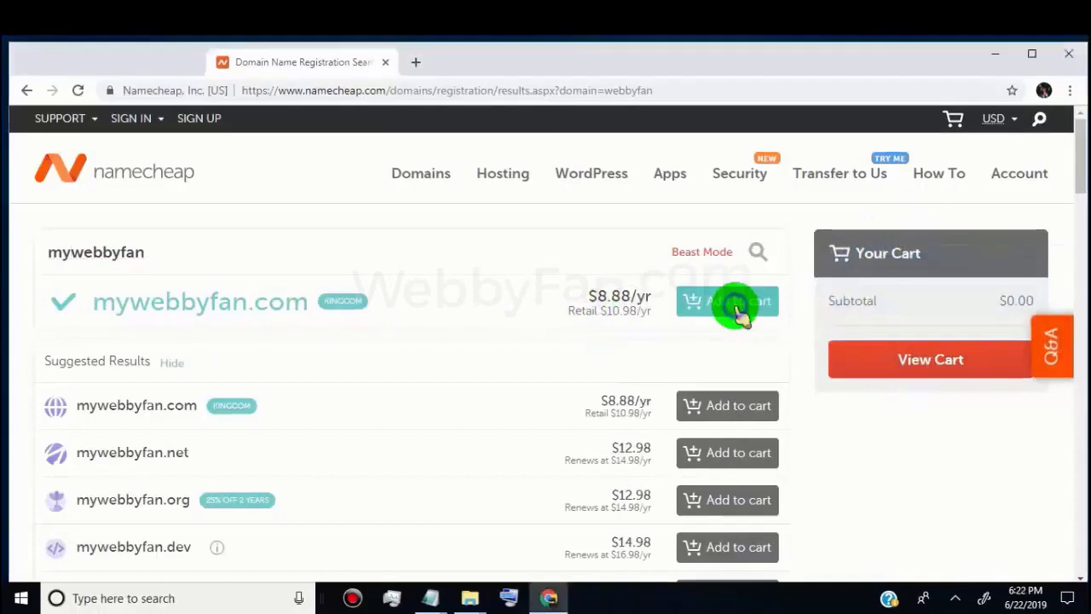
click(735, 305)
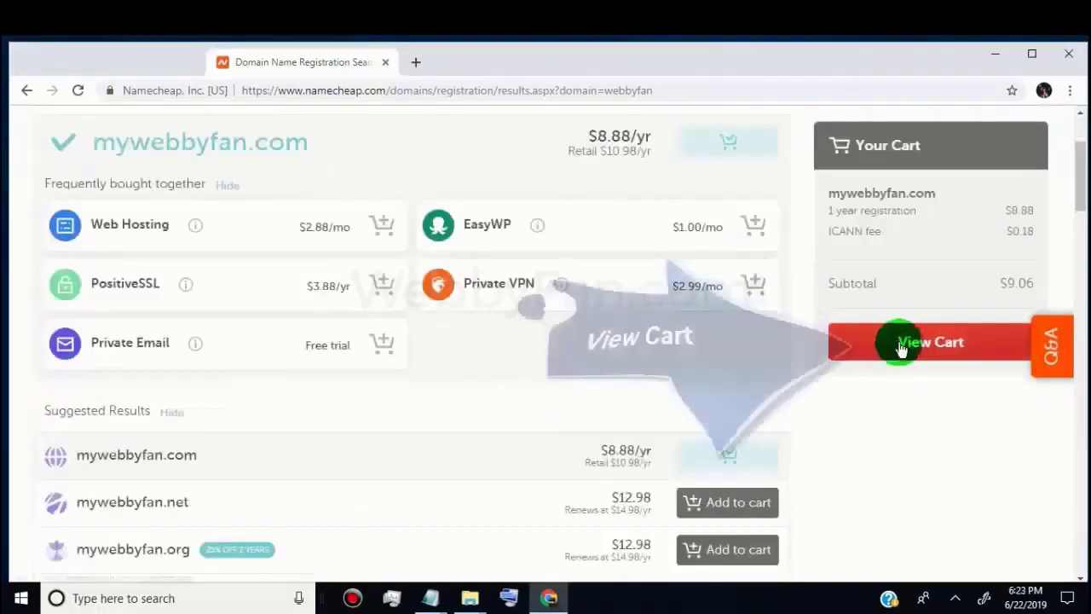
click(916, 344)
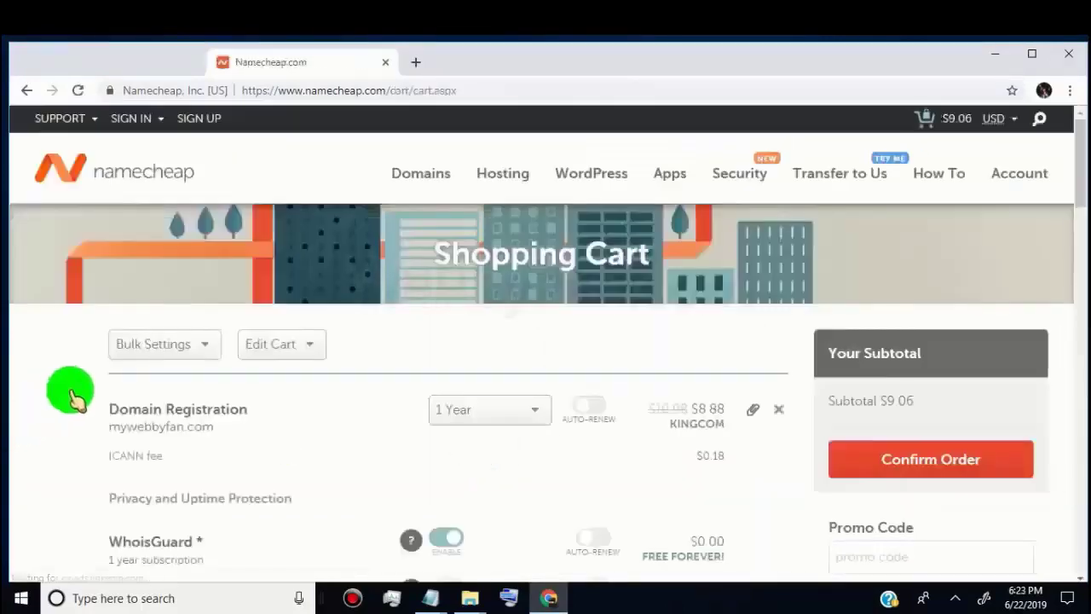
Review the $9.06 cart and WhoisGuard option, then confirm the mywebbyfan.com order
scroll(73, 392, down, 2)
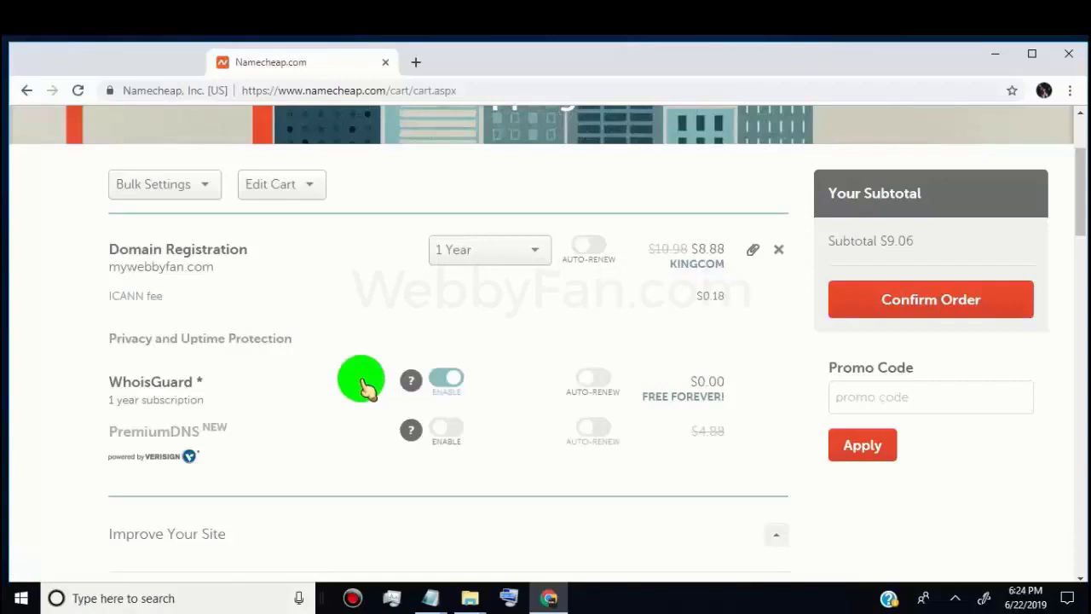
scroll(337, 383, down, 2)
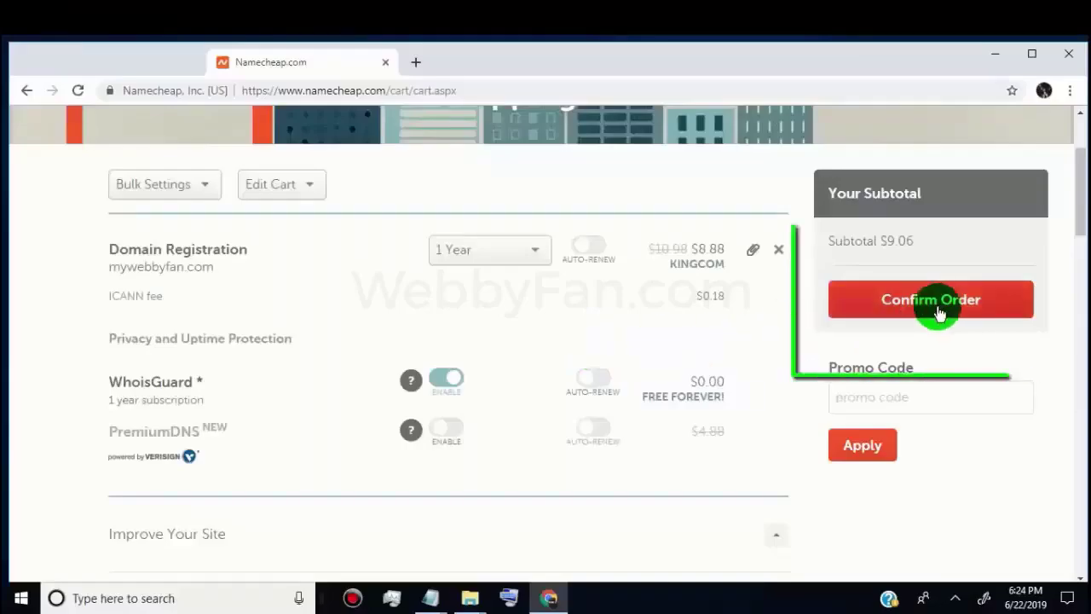
click(954, 308)
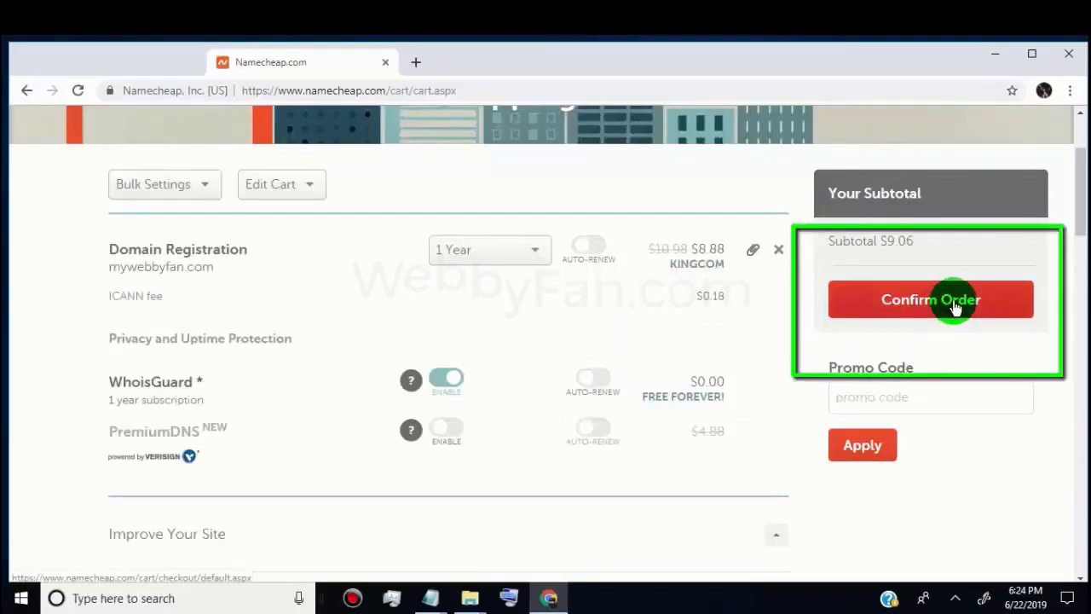
click(954, 309)
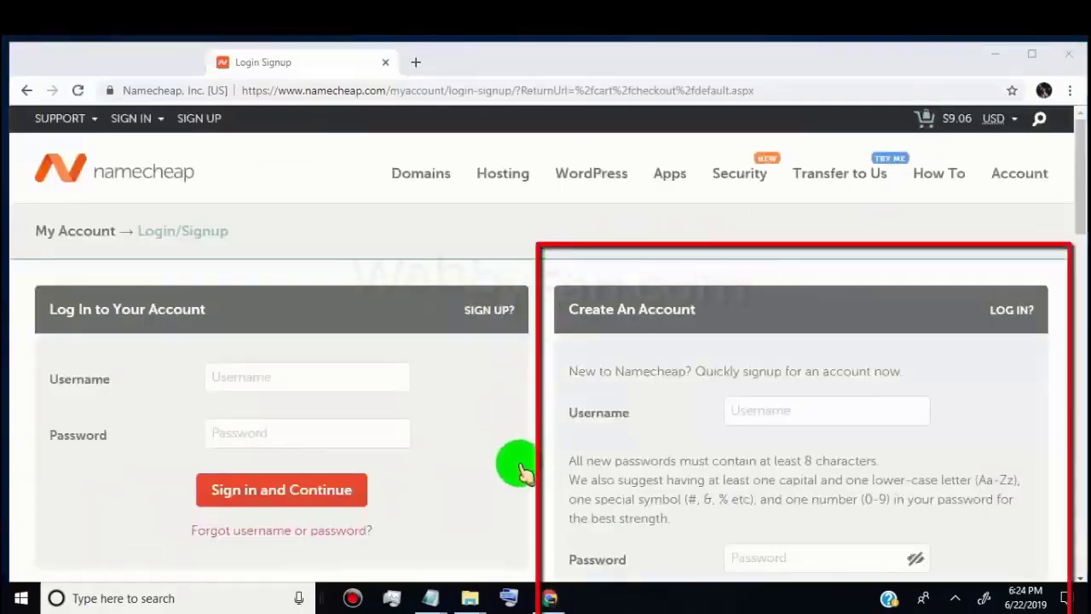
Enter a username and password for the new Namecheap account
scroll(704, 409, down, 2)
click(823, 219)
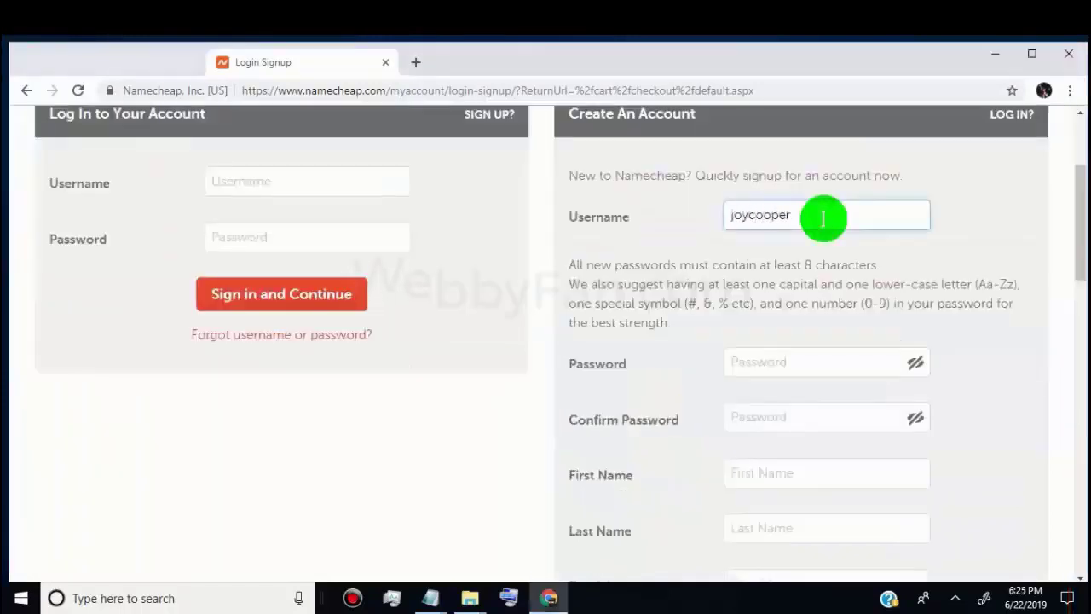
click(767, 360)
text(•••••)
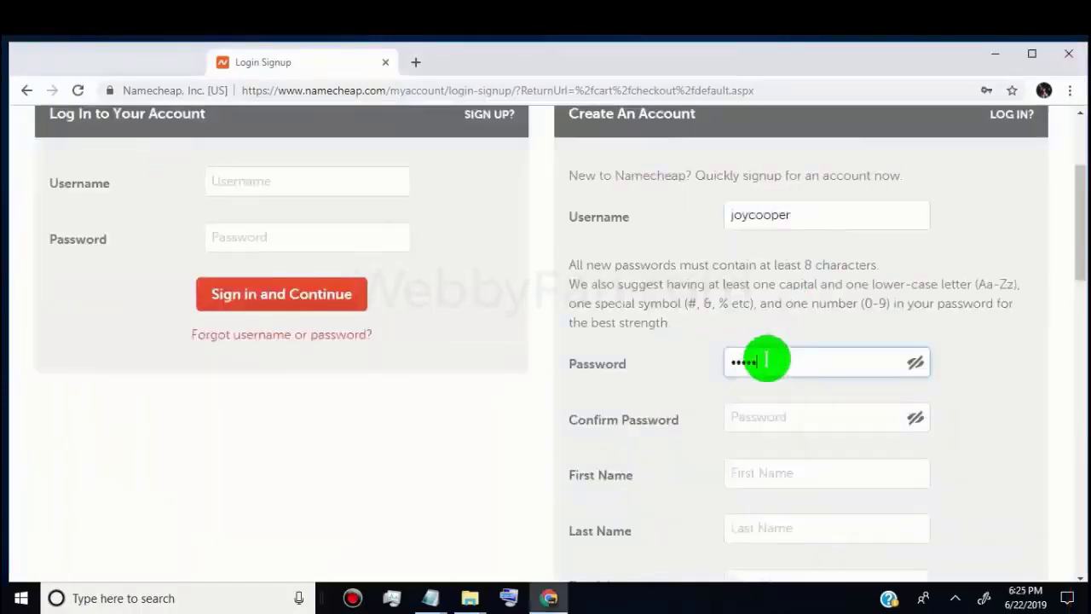
text(••••)
click(755, 417)
text(•••••••••)
Add the first name, last name and pasted e-mail, create the account, and save the login
scroll(755, 413, down, 2)
click(801, 306)
click(757, 376)
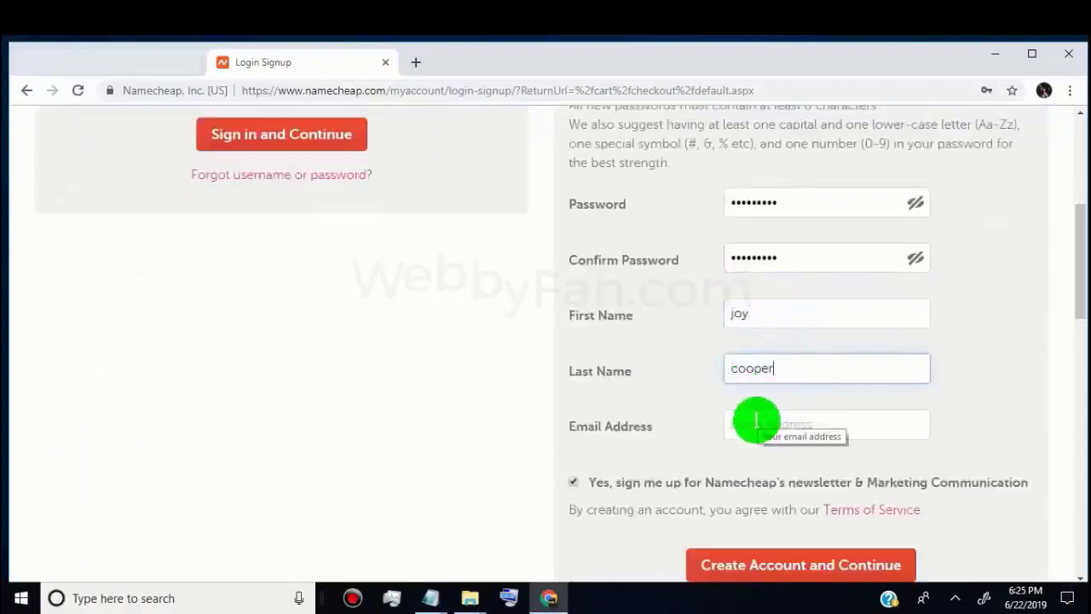
click(756, 420)
key(ctrl+v)
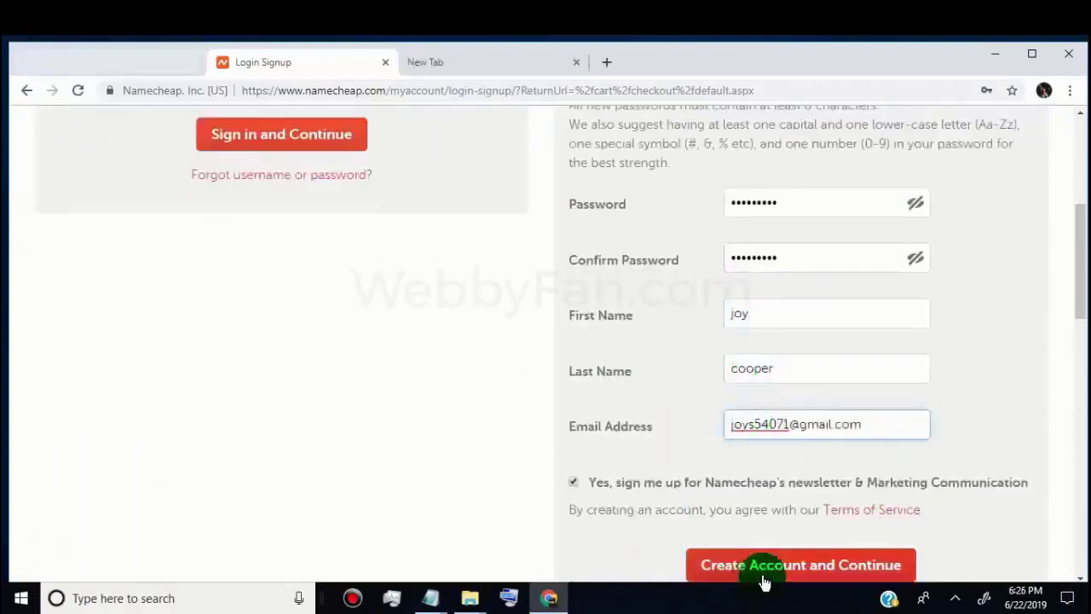
click(801, 570)
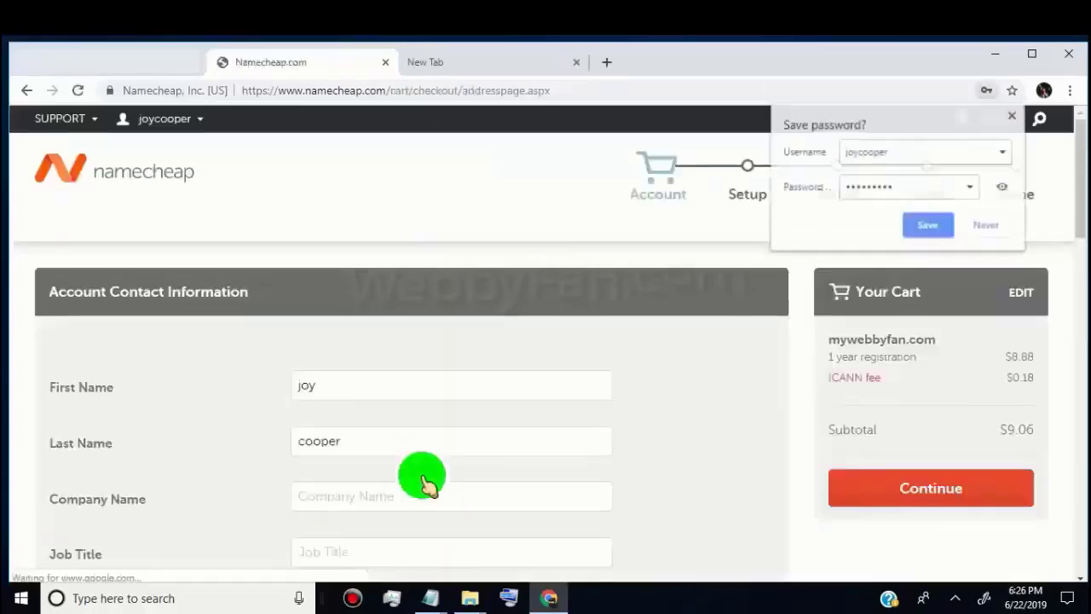
click(916, 223)
Register as an individual rather than a company and fill in the address fields
scroll(1078, 571, down, 3)
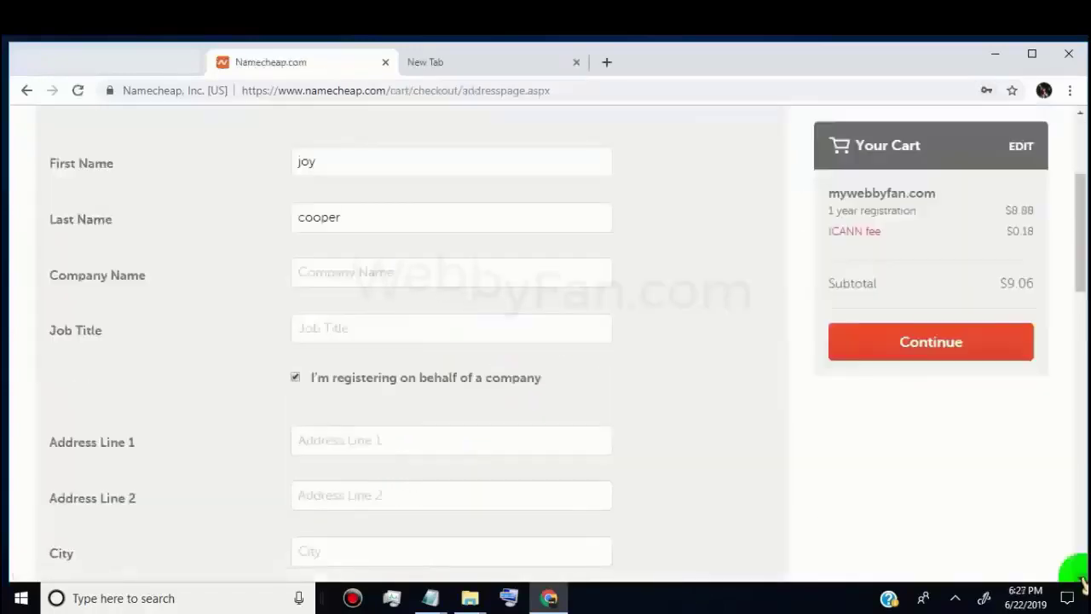
click(295, 346)
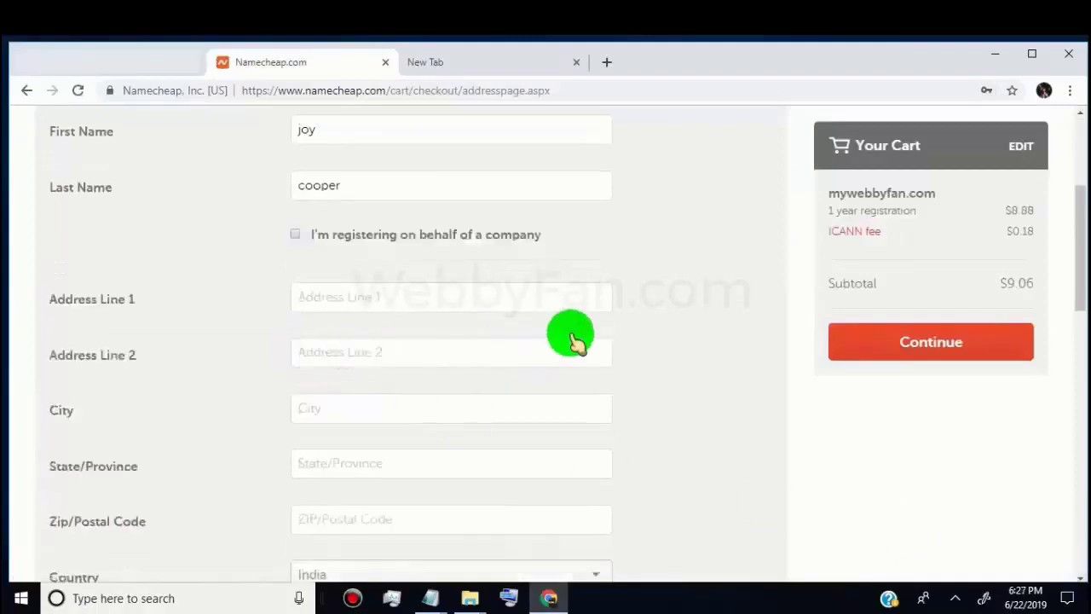
click(295, 234)
click(295, 346)
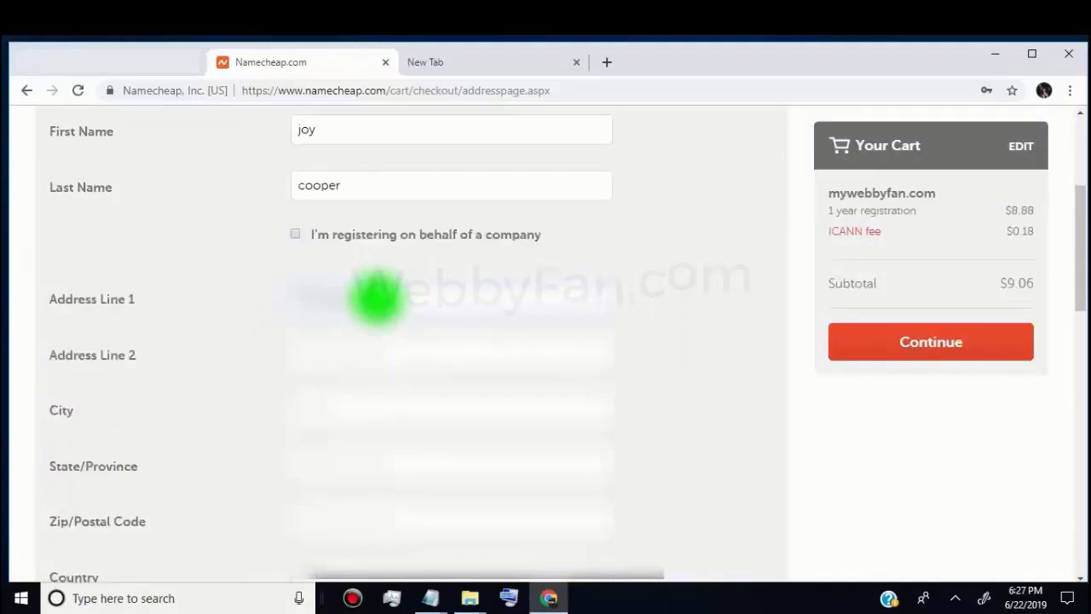
click(374, 363)
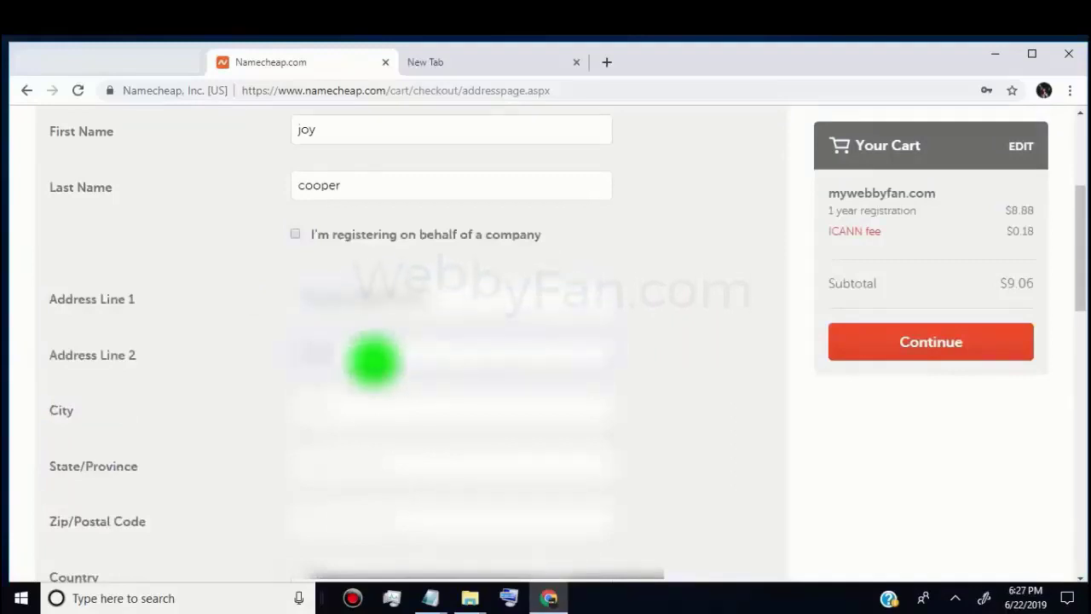
click(389, 411)
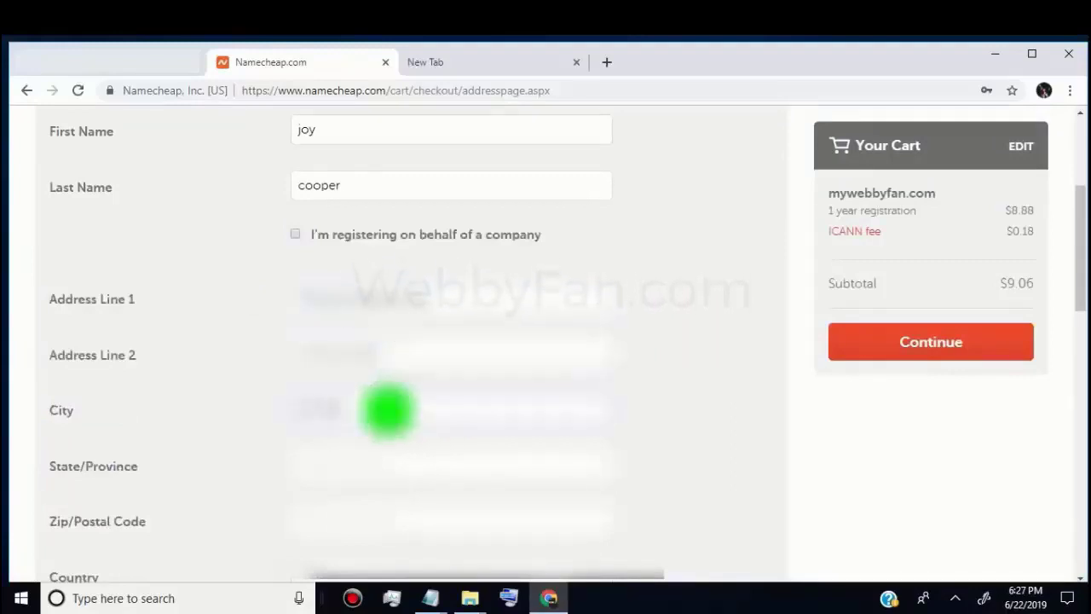
Submit the contact details and continue past privacy settings to complete checkout
scroll(745, 397, down, 10)
scroll(745, 397, up, 2)
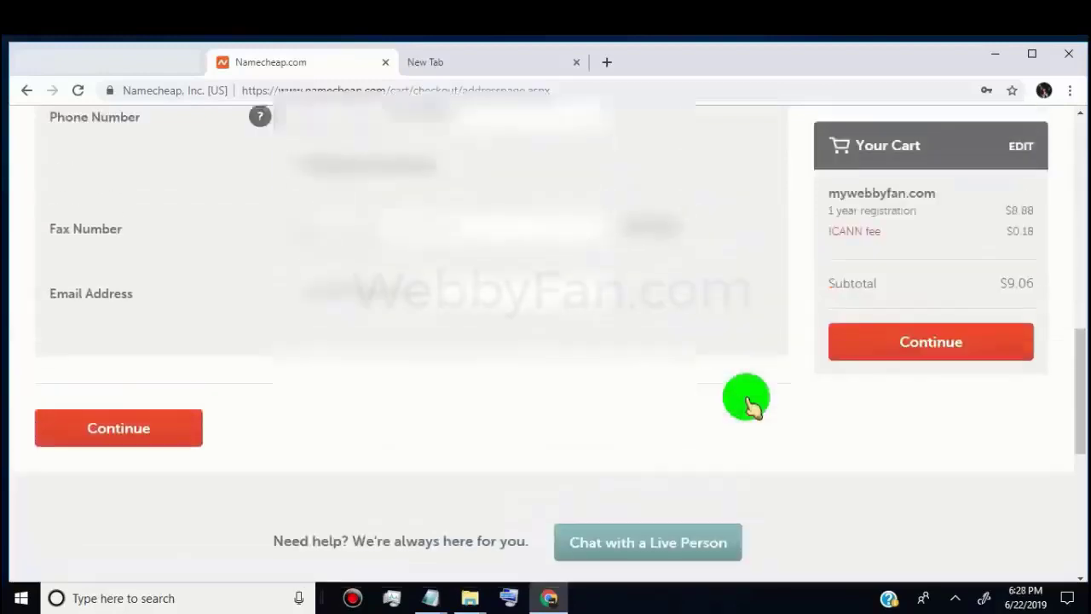
click(264, 415)
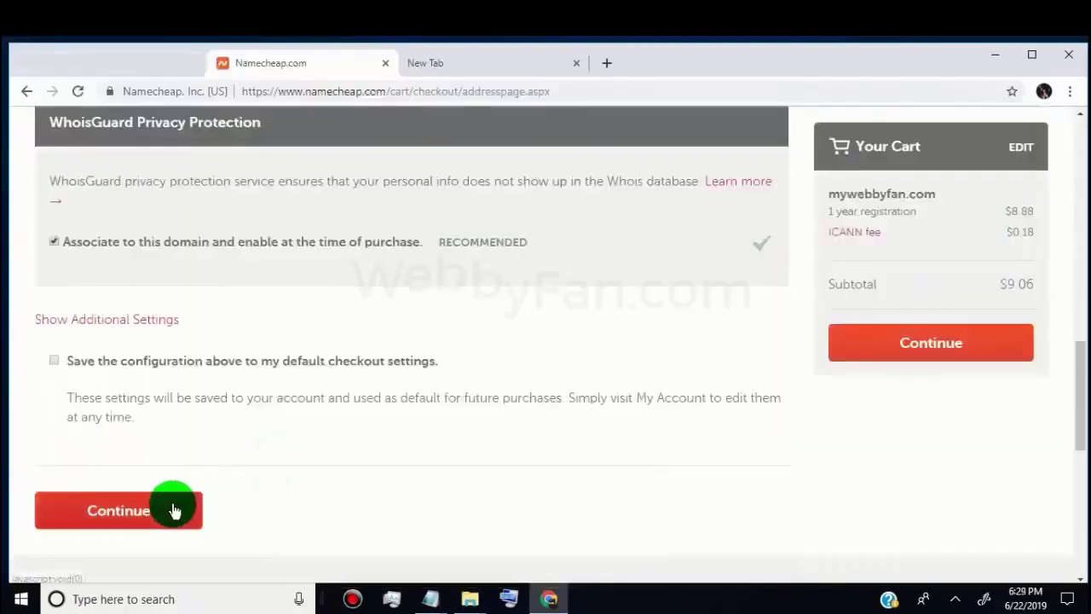
click(145, 521)
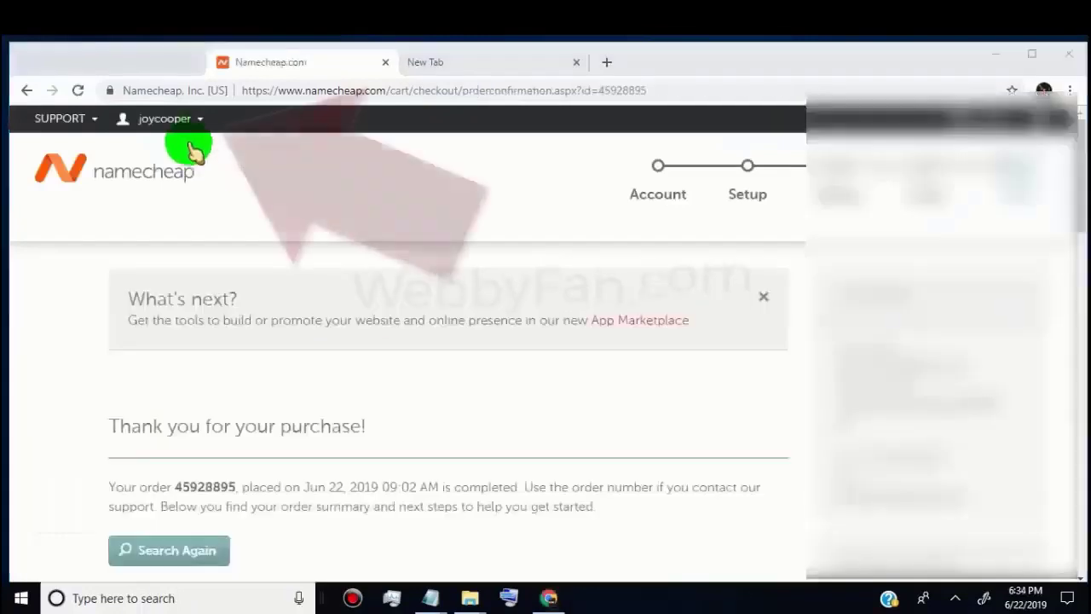
Open the account Dashboard and scroll to the mywebbyfan.com listing, expiring Jun 22, 2020
mouse_move(179, 118)
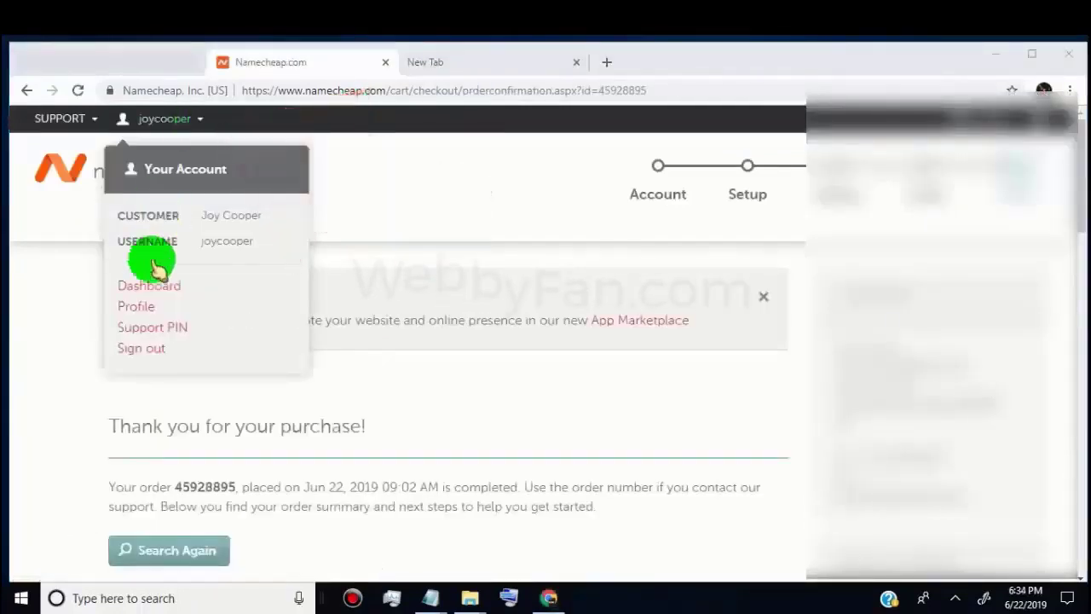
click(159, 292)
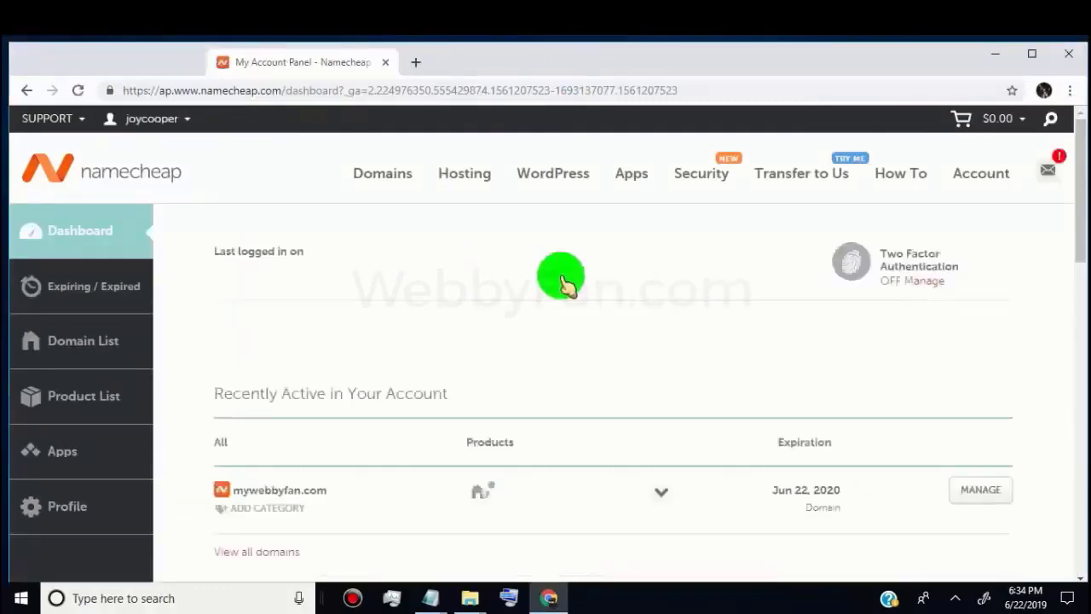
scroll(564, 279, down, 2)
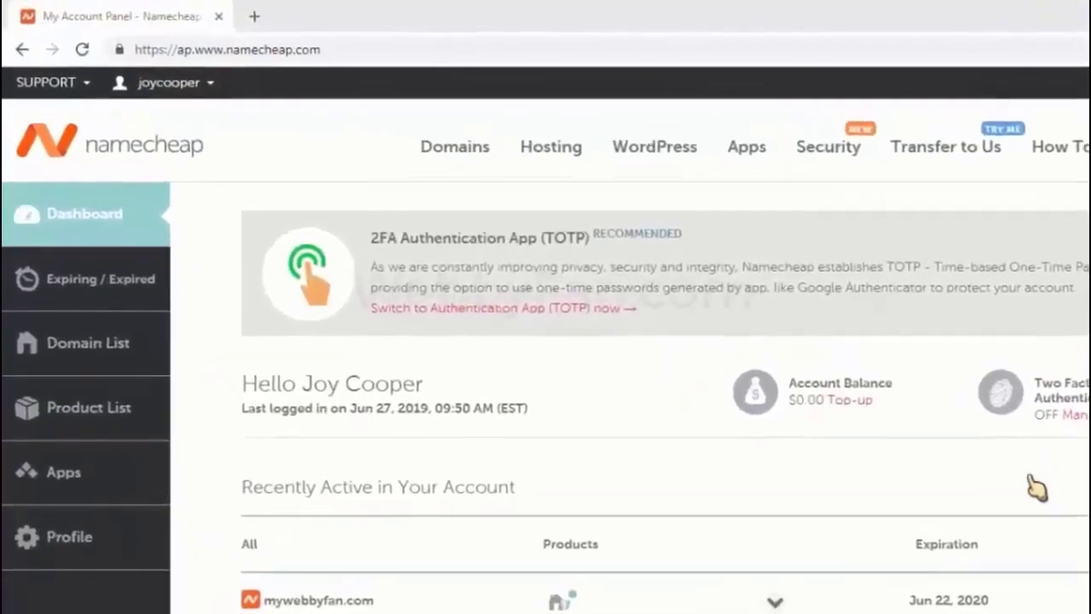
scroll(835, 478, down, 3)
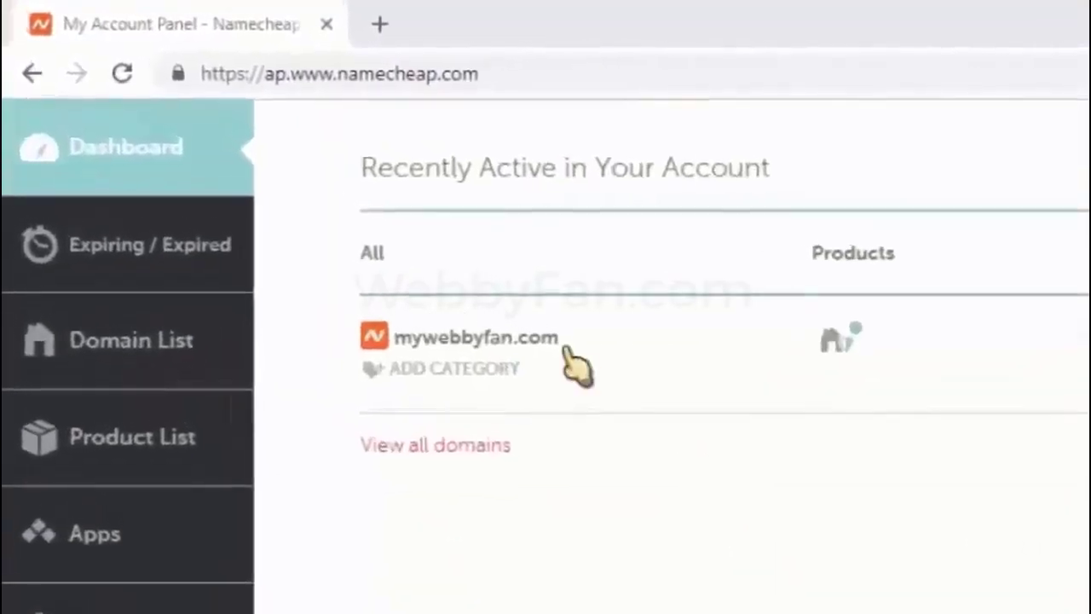
Copy the mywebbyfan.com domain name and load it in a new browser tab
drag(548, 333, 397, 336)
key(ctrl+c)
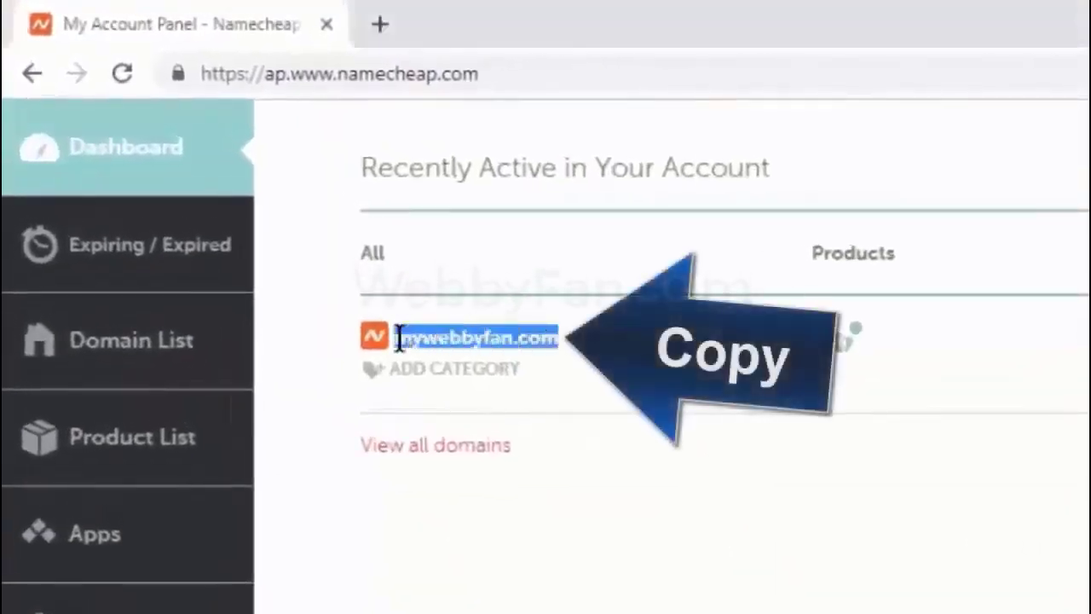
click(381, 24)
key(ctrl+v)
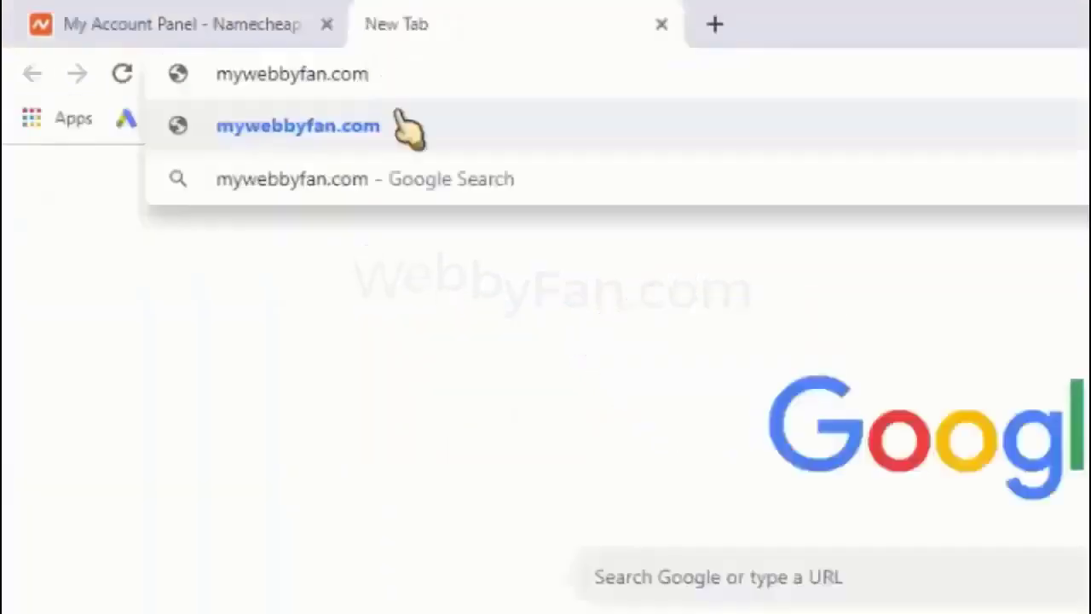
key(Return)
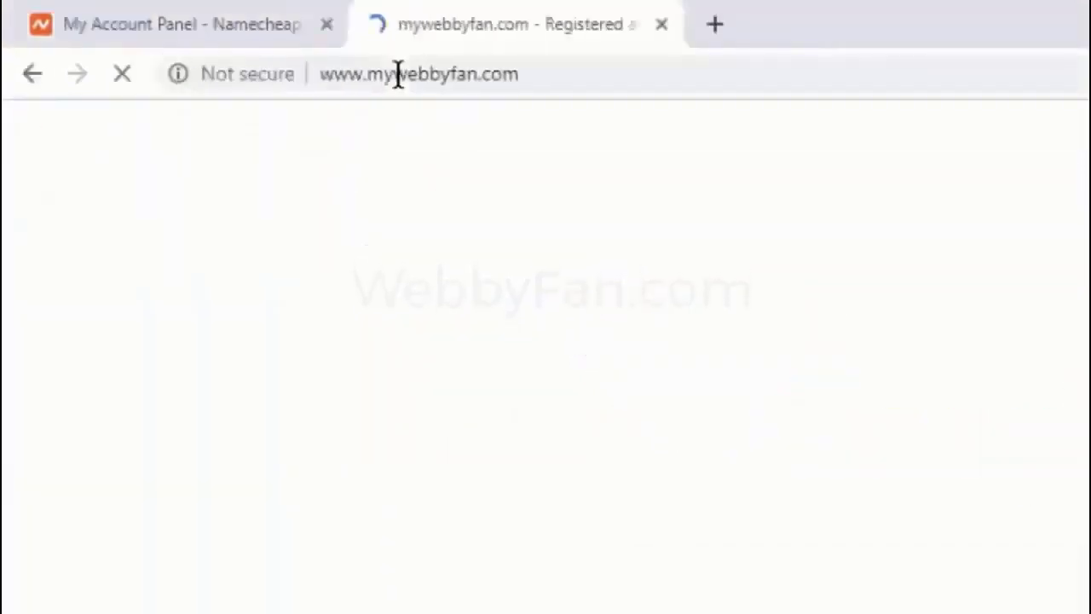